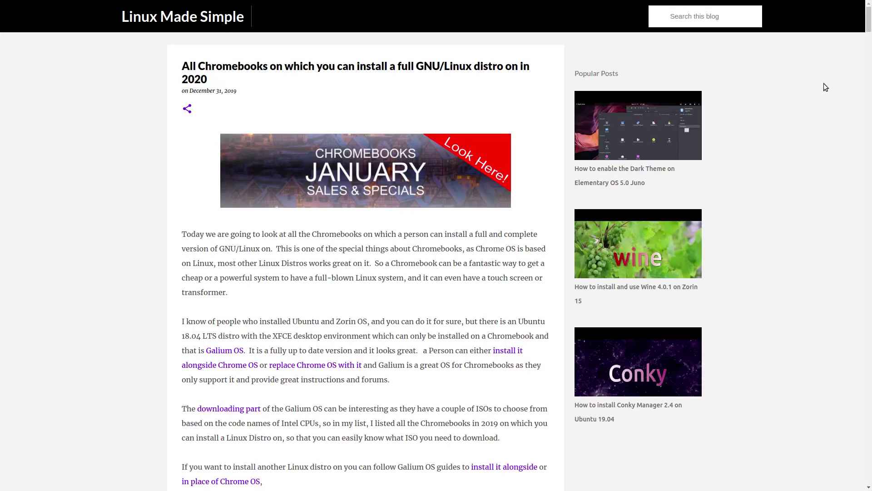
pyautogui.moveTo(867, 27); pyautogui.dragTo(868, 55)
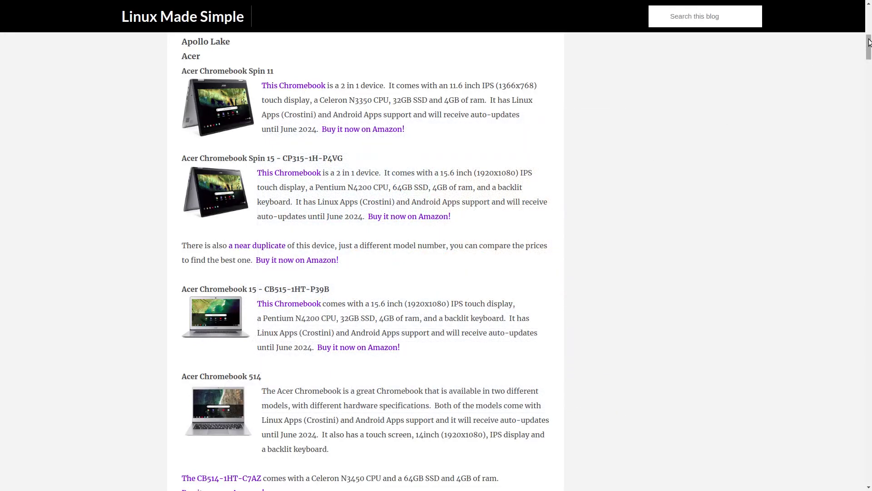
pyautogui.moveTo(866, 42)
pyautogui.mouseDown()
pyautogui.moveTo(868, 63)
pyautogui.moveTo(768, 69)
pyautogui.mouseUp()
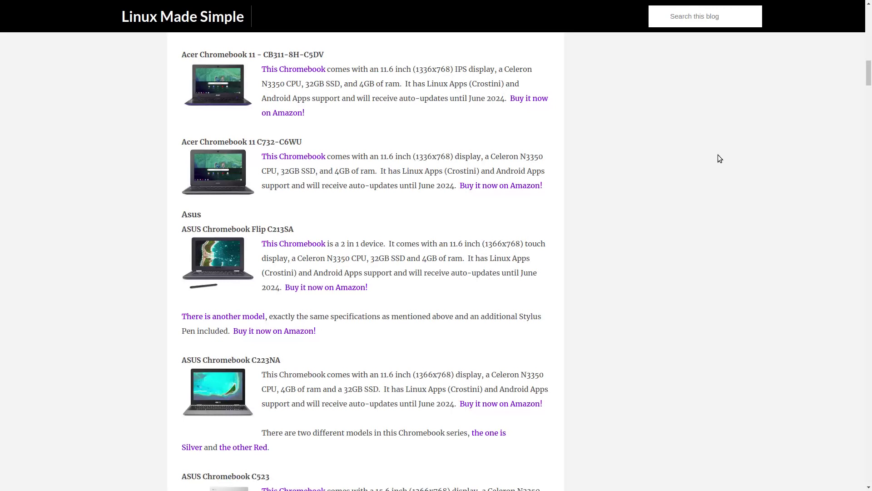
pyautogui.moveTo(864, 76); pyautogui.dragTo(869, 97)
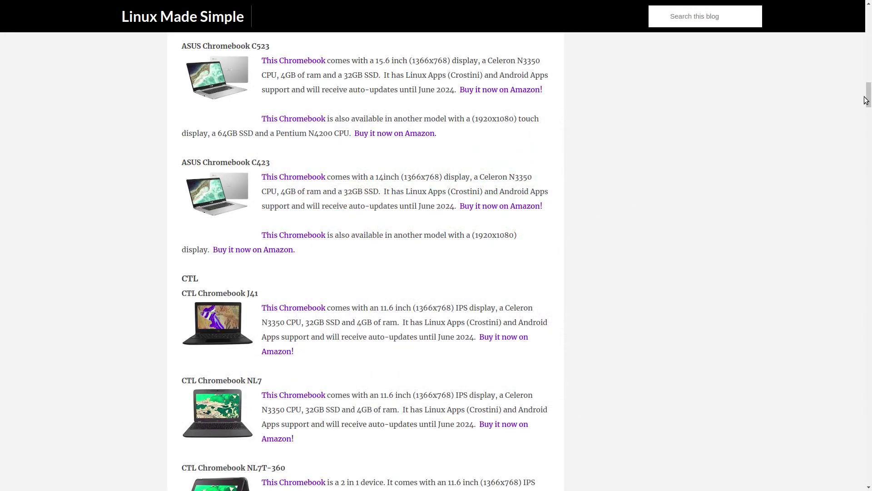
pyautogui.moveTo(868, 99); pyautogui.dragTo(867, 120)
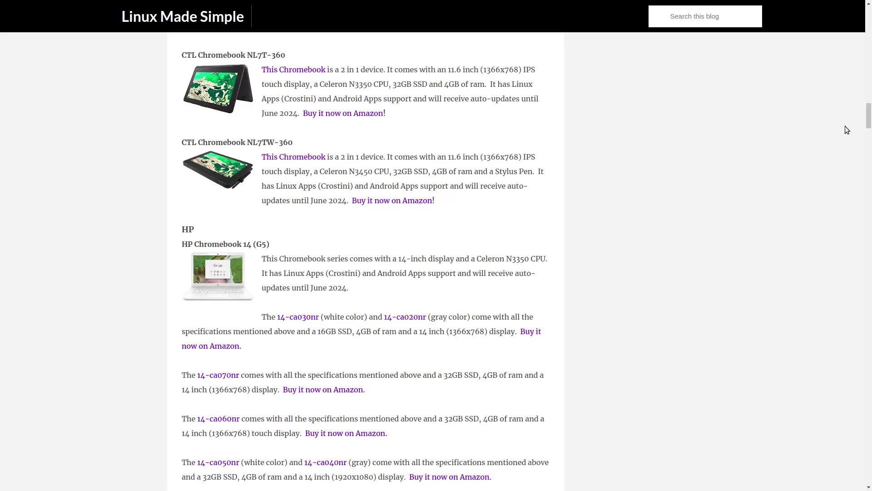
pyautogui.moveTo(868, 122); pyautogui.dragTo(868, 146)
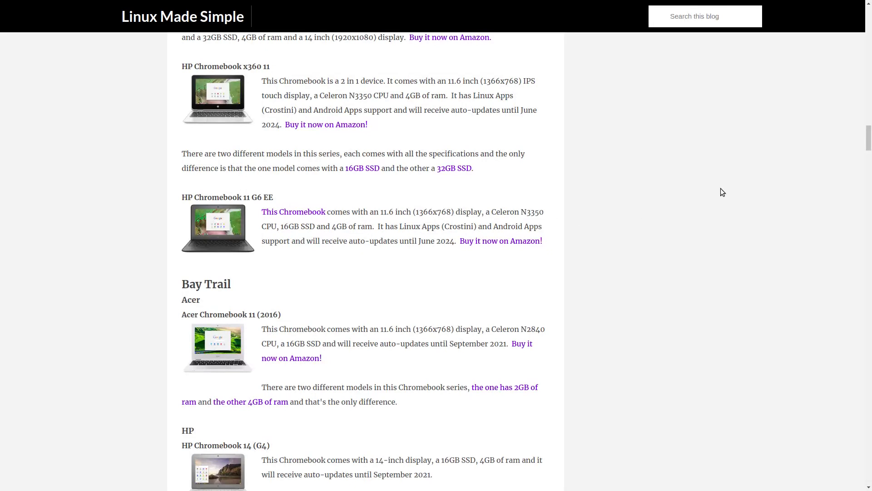
pyautogui.moveTo(870, 139); pyautogui.dragTo(869, 158)
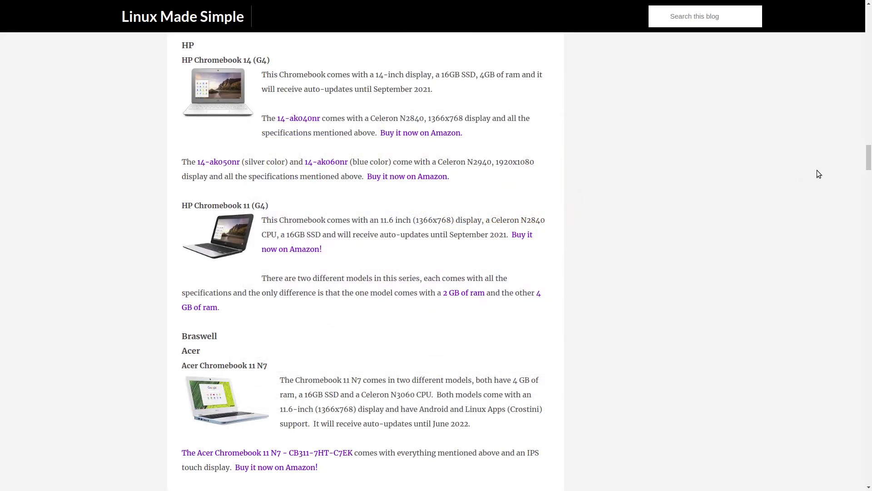
pyautogui.moveTo(871, 156); pyautogui.dragTo(870, 181)
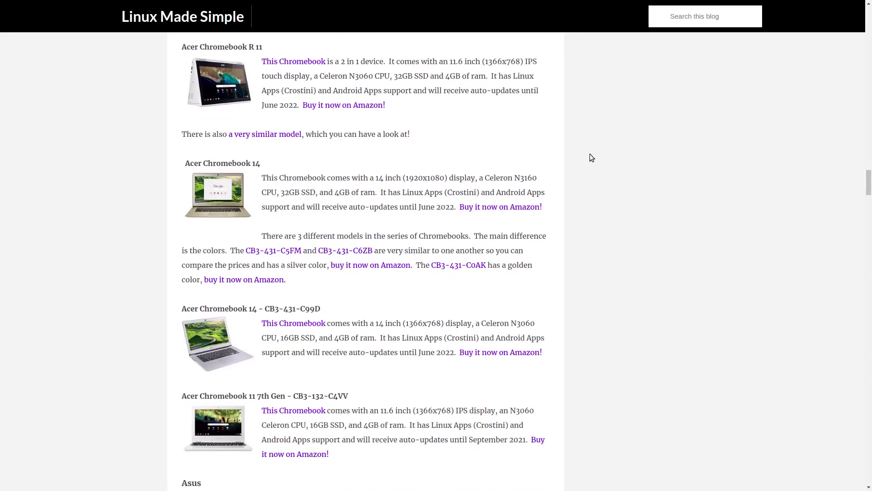
# - Enlarge the Acer Chromebook R 11 photo in the Braswell section
pyautogui.click(221, 75)
pyautogui.moveTo(868, 181); pyautogui.dragTo(870, 203)
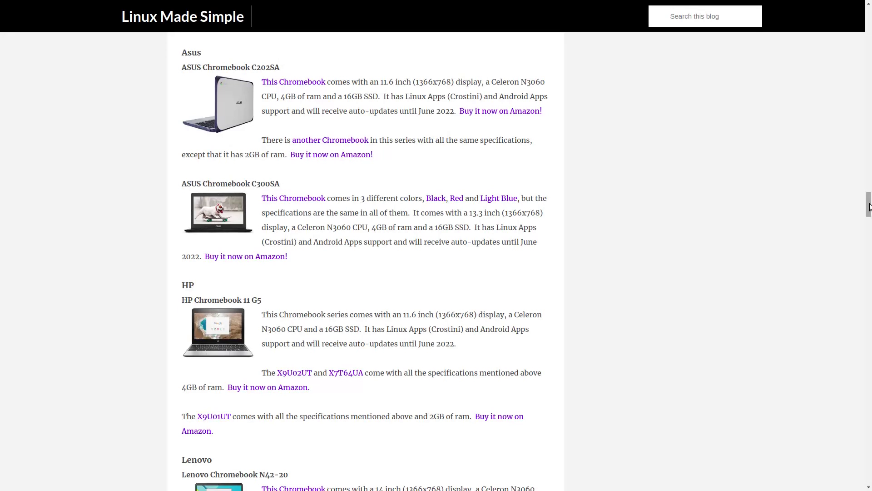
pyautogui.moveTo(869, 207); pyautogui.dragTo(870, 228)
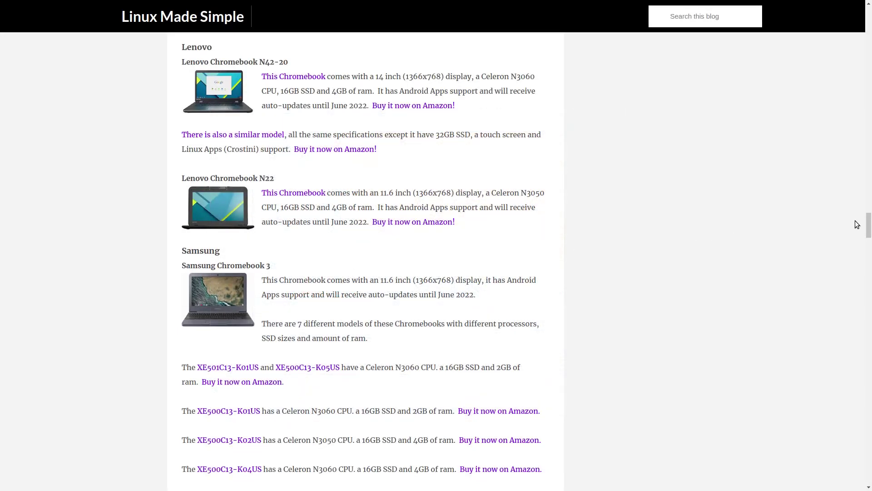
pyautogui.moveTo(868, 224); pyautogui.dragTo(869, 251)
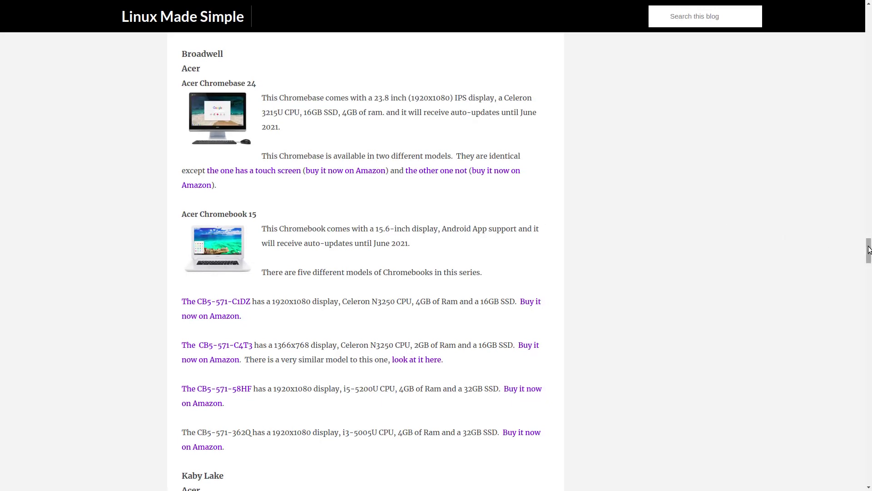
pyautogui.moveTo(868, 249); pyautogui.dragTo(869, 272)
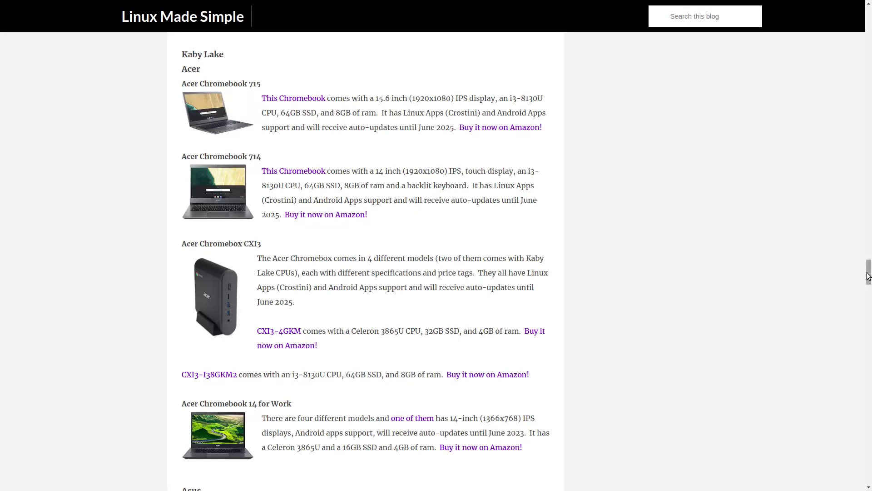
pyautogui.moveTo(869, 276); pyautogui.dragTo(871, 297)
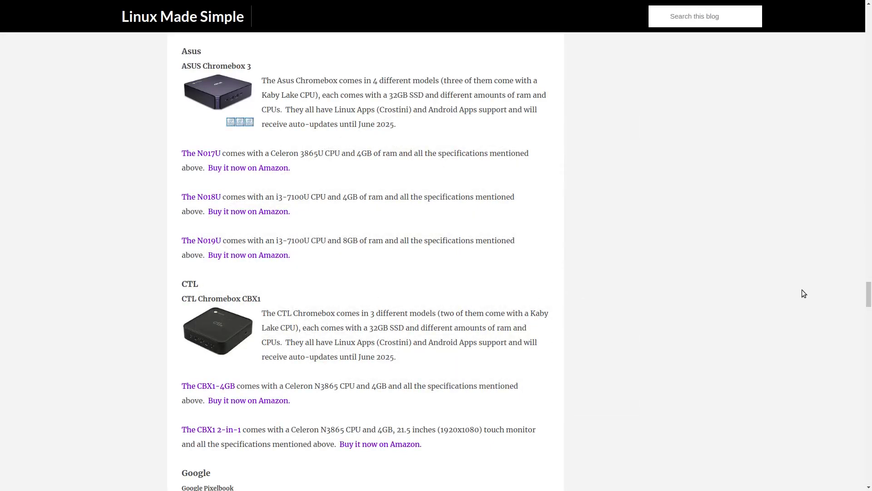
pyautogui.moveTo(870, 293); pyautogui.dragTo(870, 314)
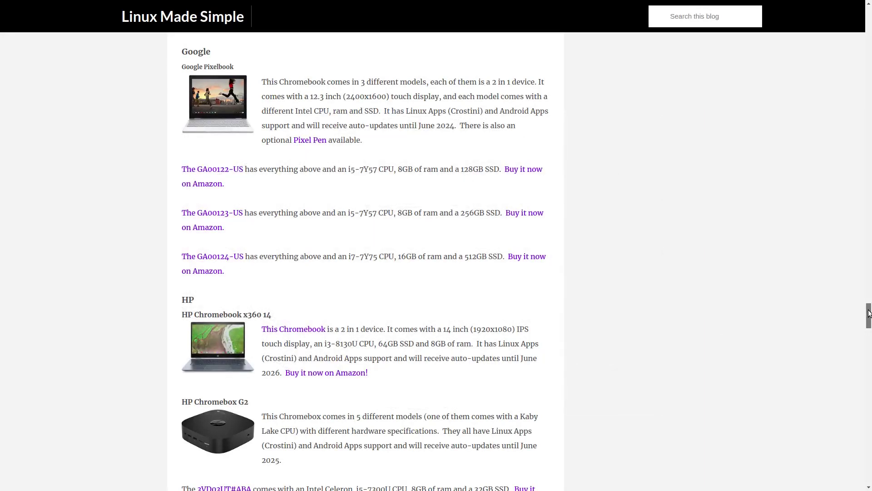
pyautogui.moveTo(867, 314); pyautogui.dragTo(869, 339)
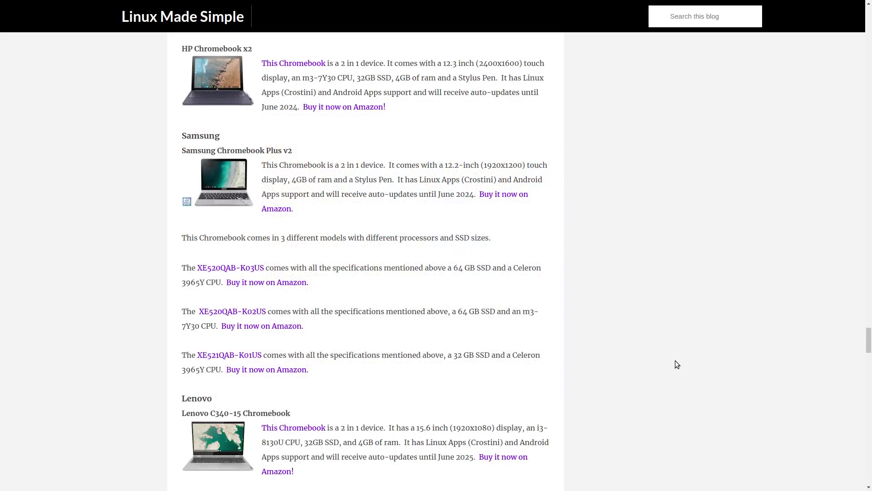
pyautogui.moveTo(869, 342); pyautogui.dragTo(869, 364)
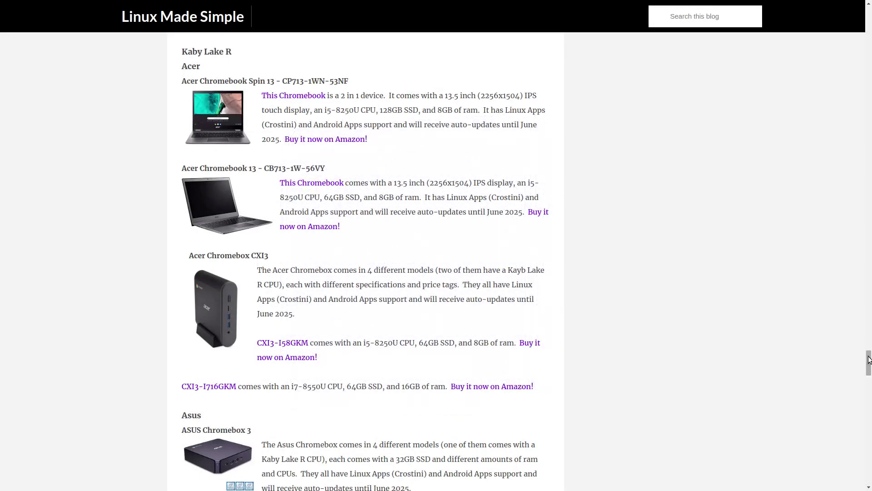
pyautogui.moveTo(871, 360); pyautogui.dragTo(870, 380)
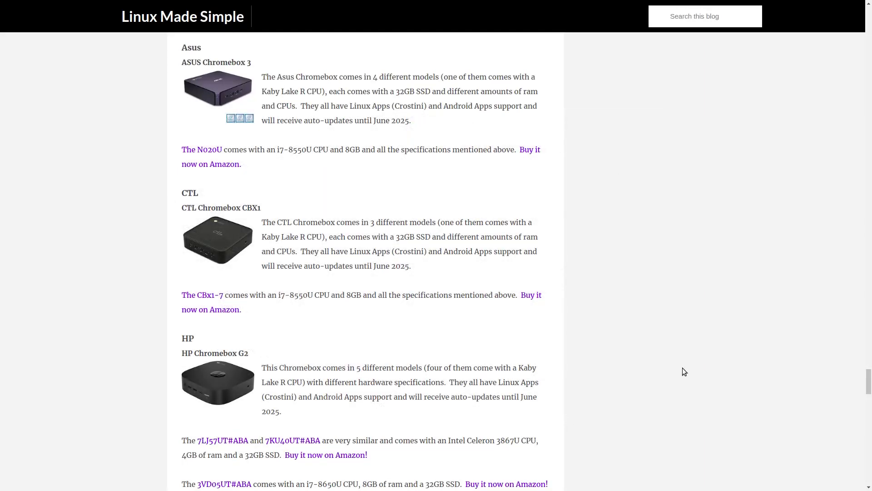
pyautogui.moveTo(869, 380); pyautogui.dragTo(869, 407)
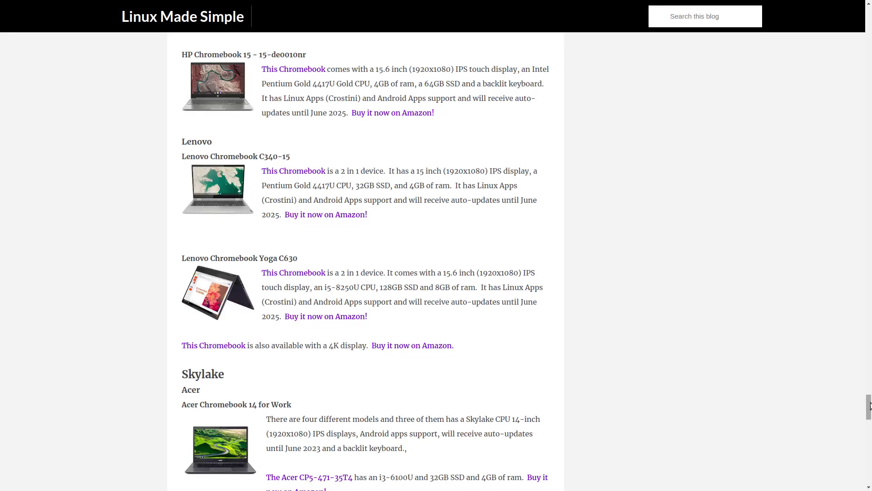
pyautogui.moveTo(869, 406); pyautogui.dragTo(870, 435)
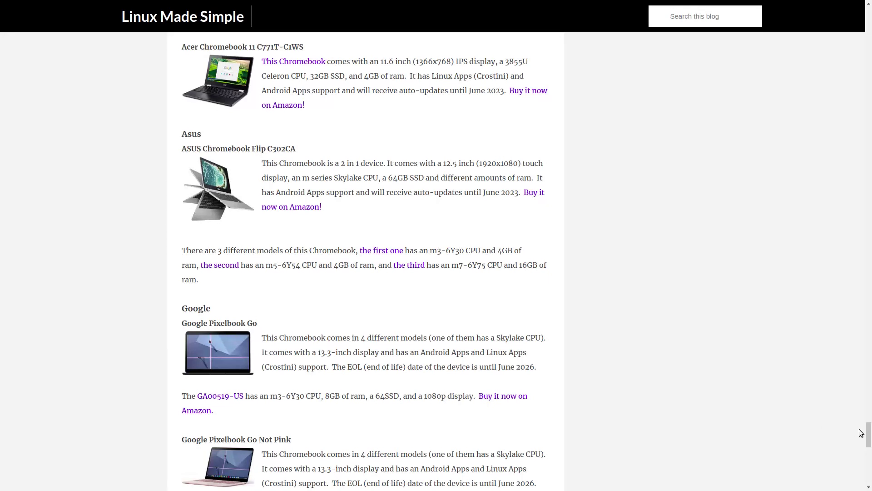
pyautogui.moveTo(870, 433); pyautogui.dragTo(870, 454)
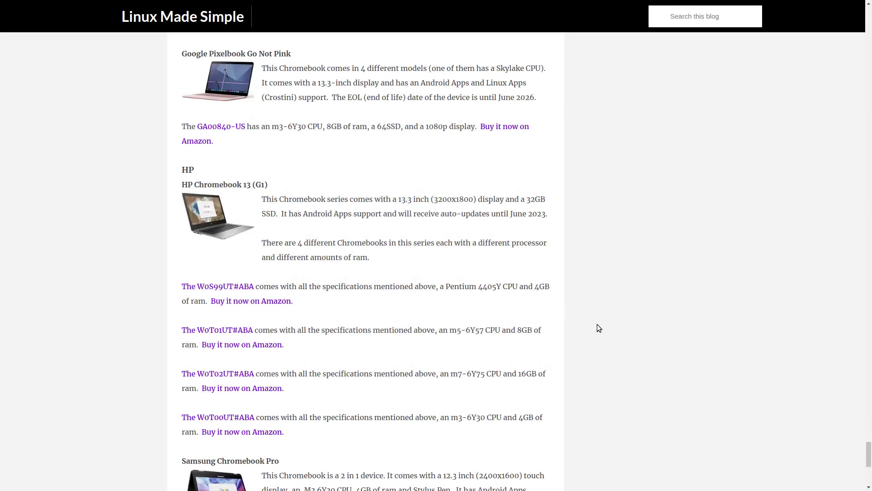
pyautogui.moveTo(870, 456); pyautogui.dragTo(870, 471)
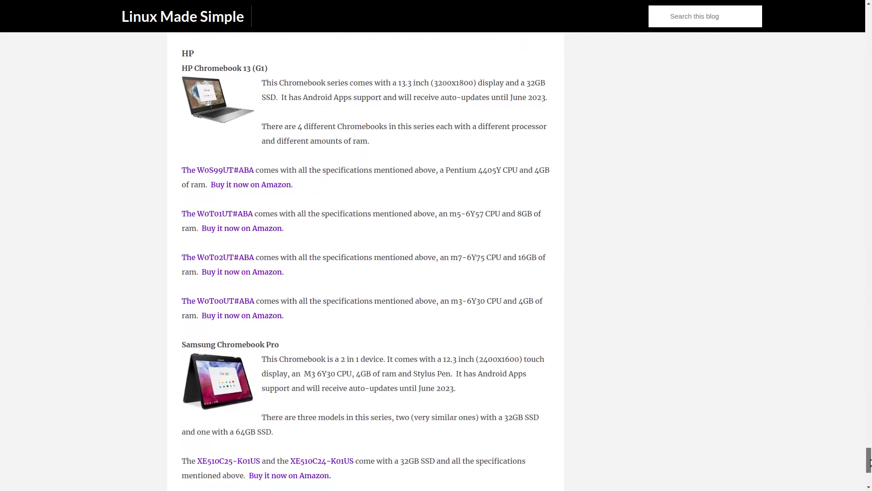